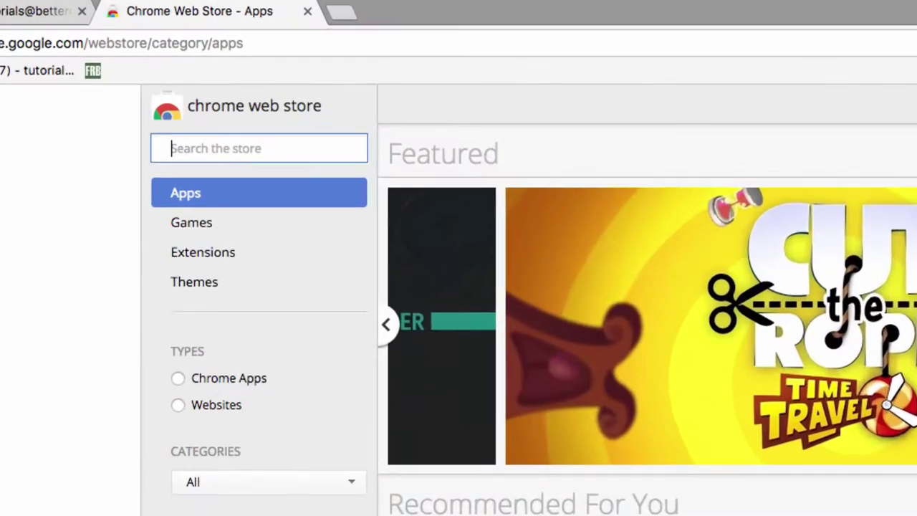
Search the store for Writer and add the bighugelabs Writer internet typewriter app to Chrome
type("Writer")
key("Return")
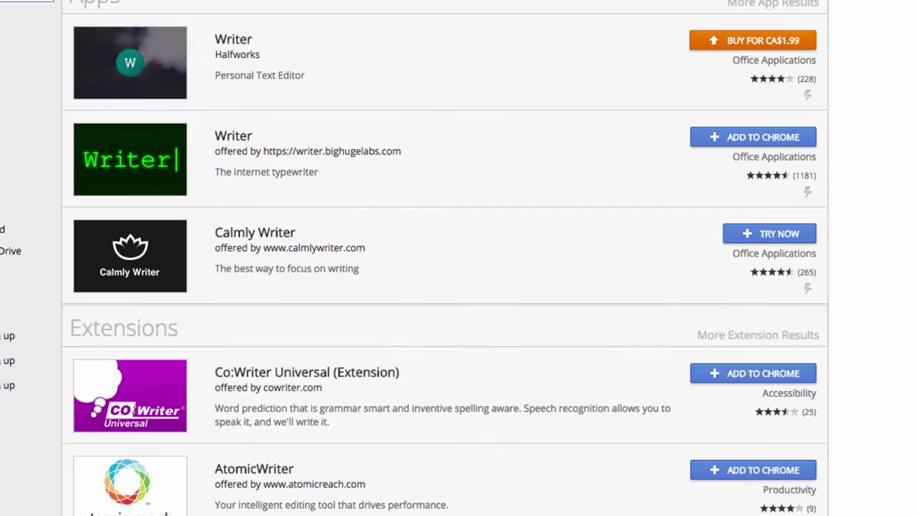
left_click(495, 183)
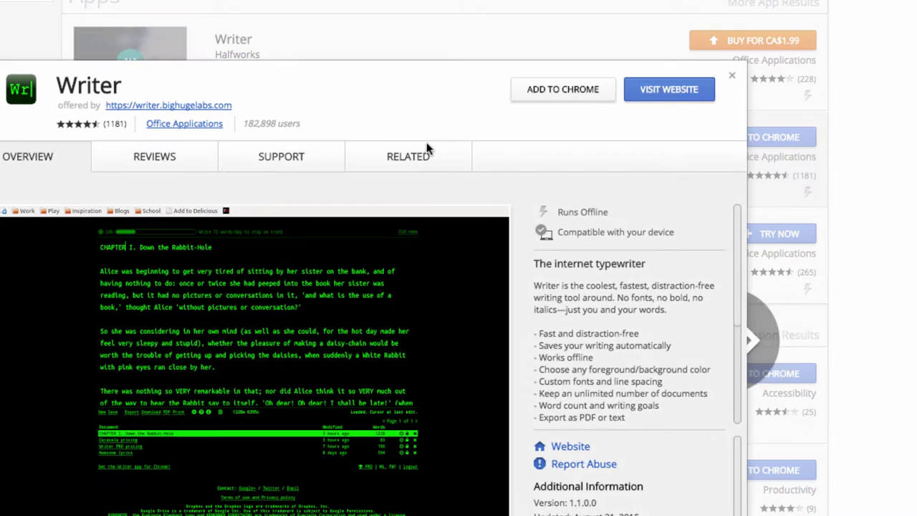
left_click(569, 94)
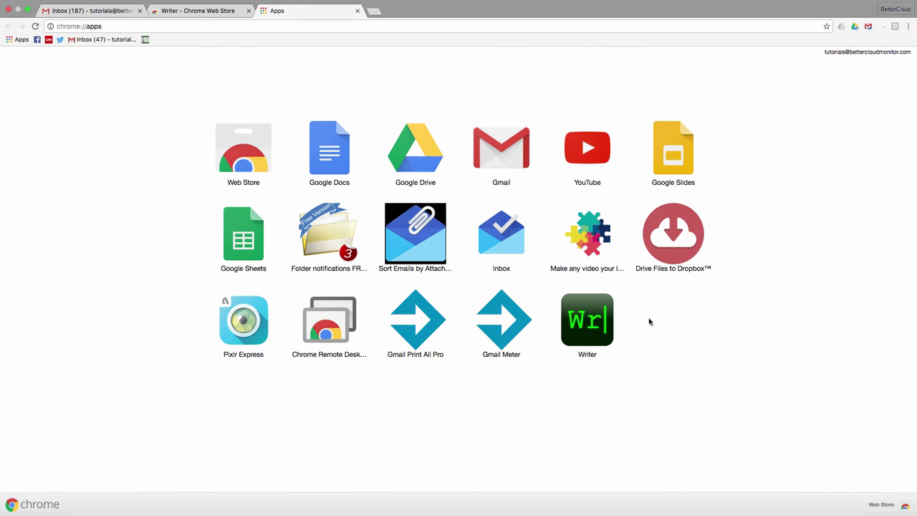
Launch Writer, sign in with Google, allow profile access, and start writing in a blank document
left_click(610, 324)
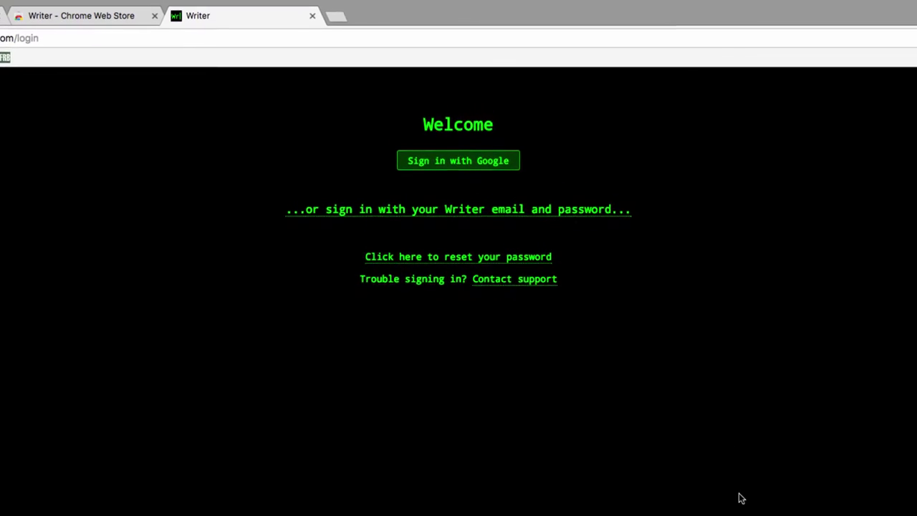
left_click(471, 114)
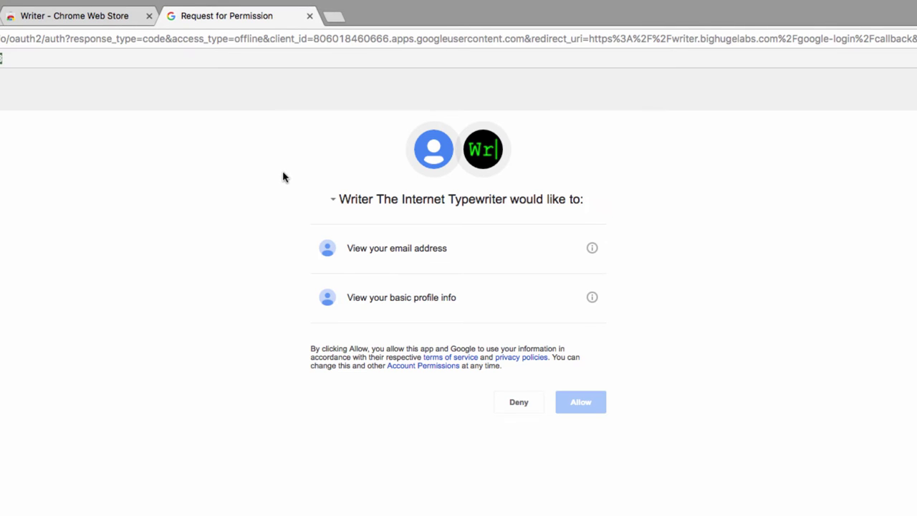
left_click(589, 401)
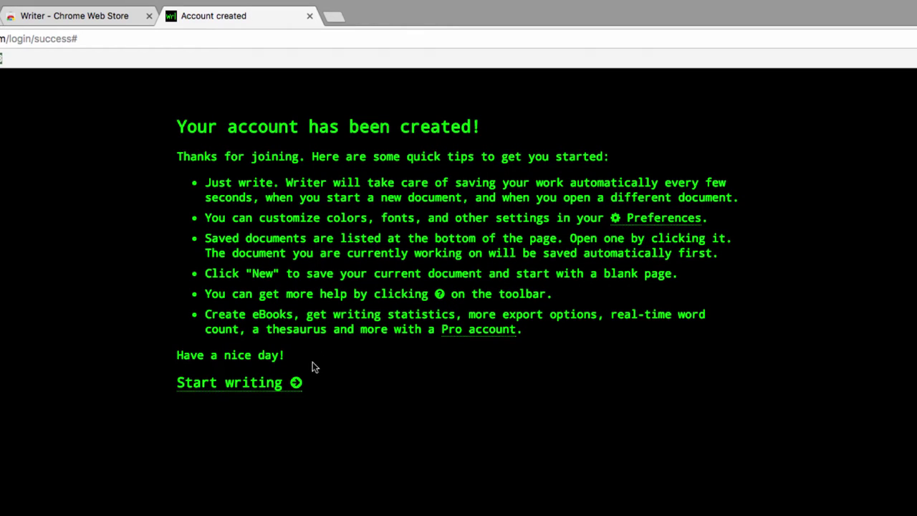
left_click(296, 383)
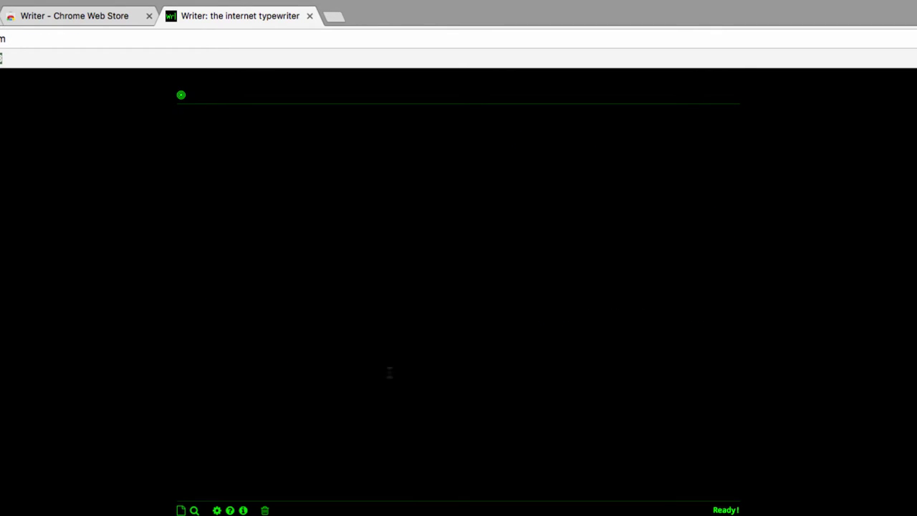
Type the 'Hello! This is the writer interface...' paragraph, then show the document list and Export options
type("Hello! This is the writer interface. It is useful for creating documents without the distractions in many other applications.")
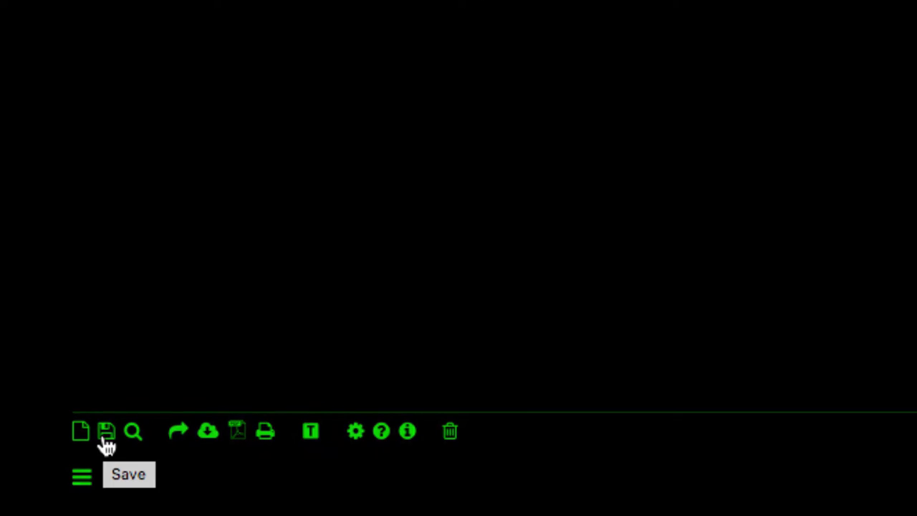
left_click(82, 486)
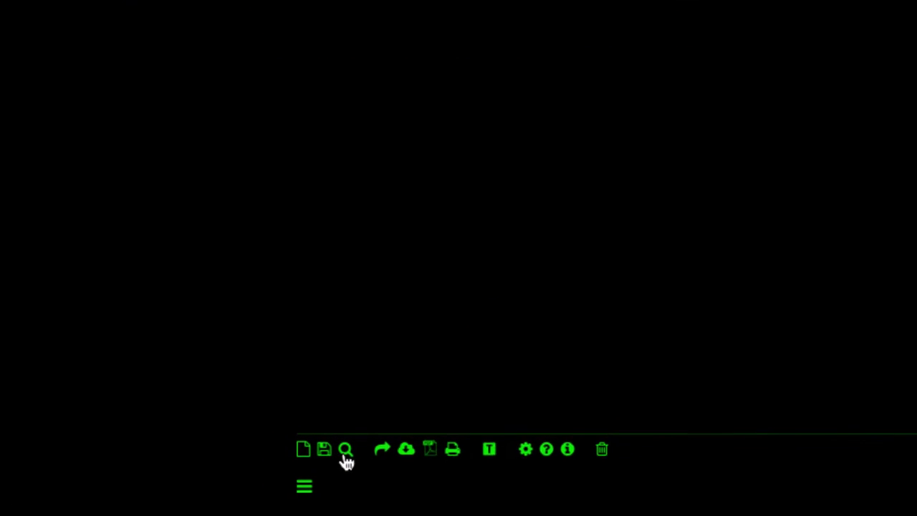
left_click(394, 447)
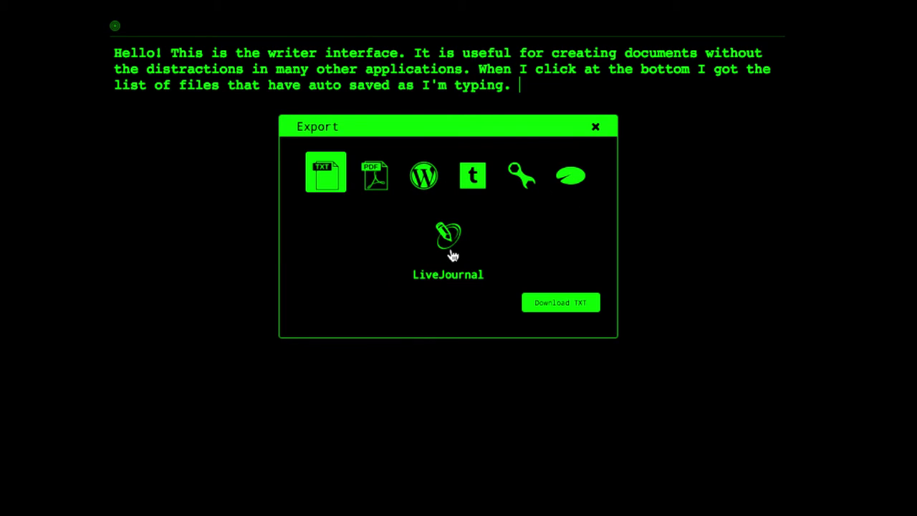
Set a 1000-word session goal and continue with a sentence about setting goals and tracking progress
left_click(595, 127)
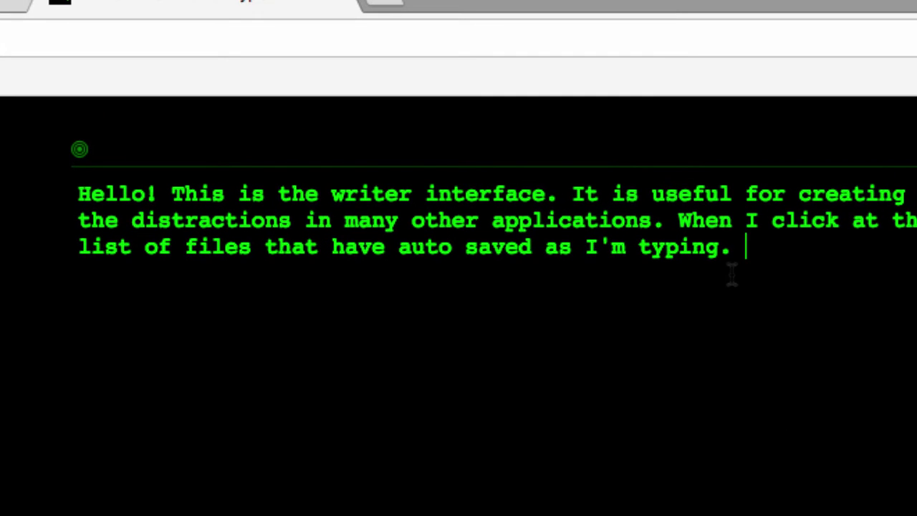
mouse_move(77, 168)
mouse_move(86, 150)
left_click(96, 184)
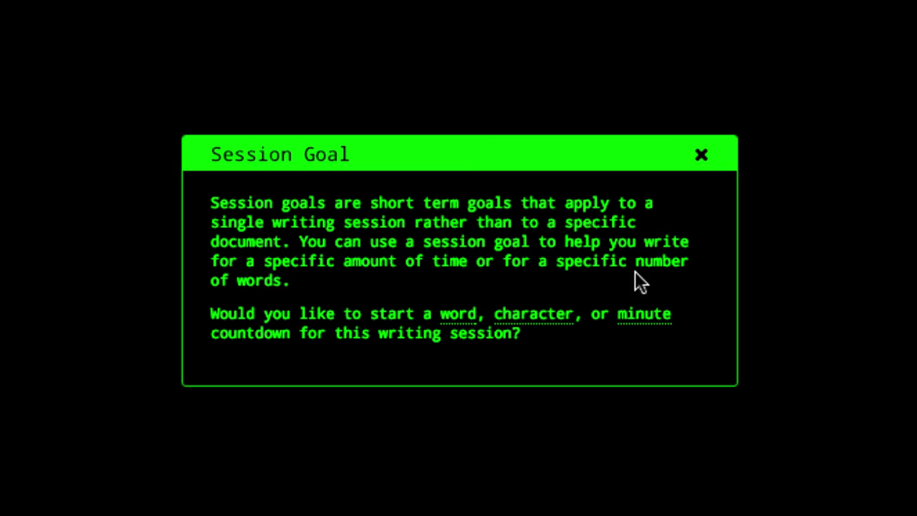
left_click(469, 323)
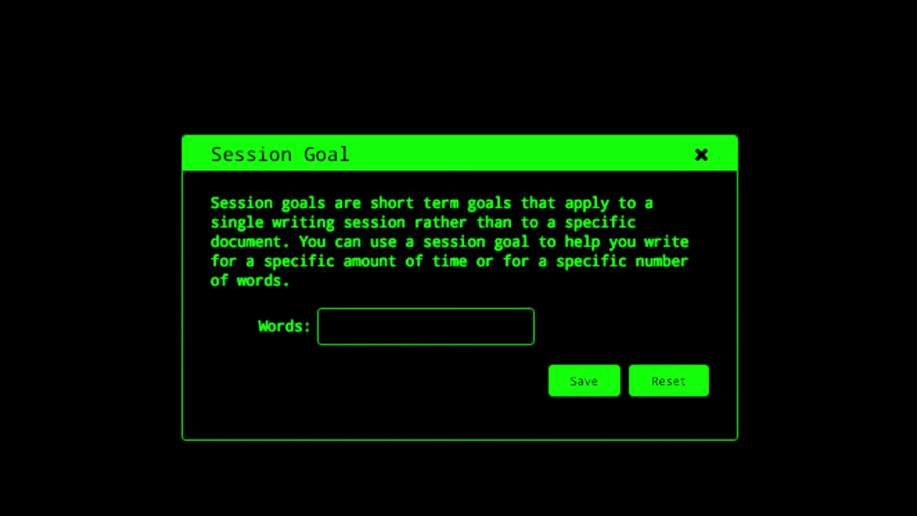
type("1000")
key("Return")
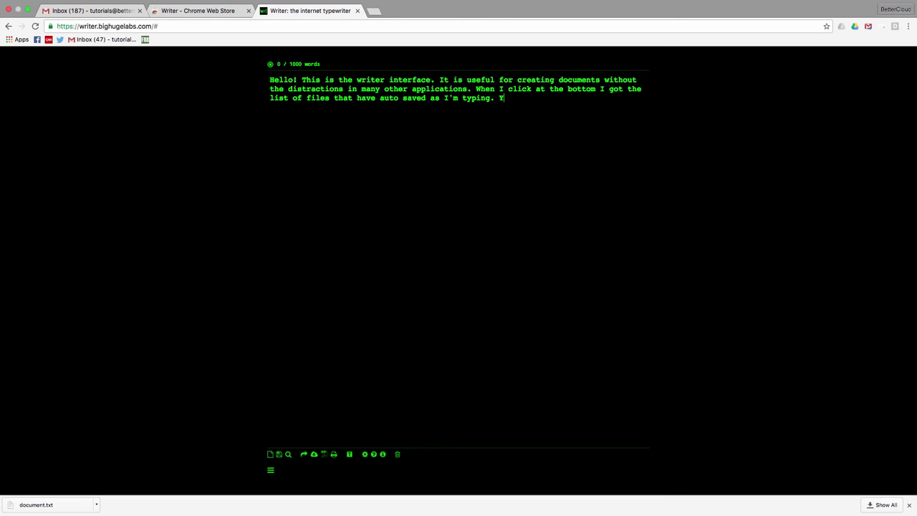
type("can also set g")
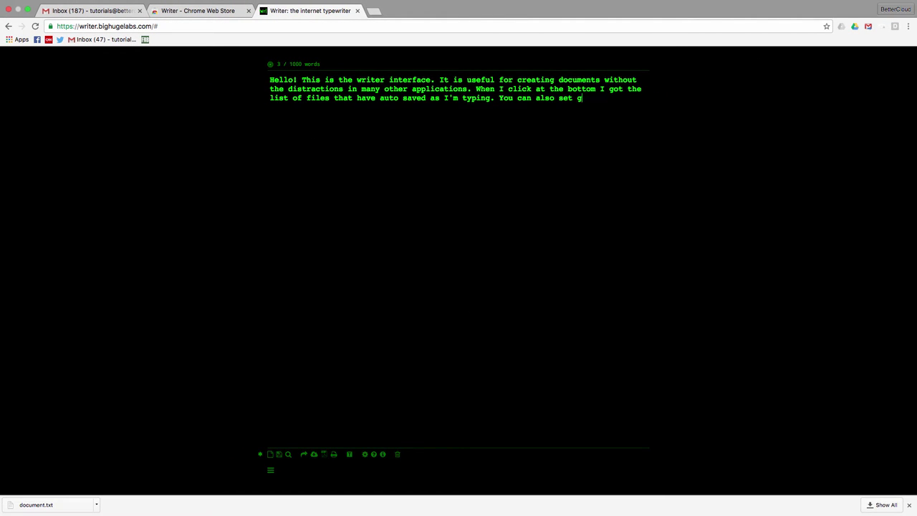
type("oals and track your progress towar")
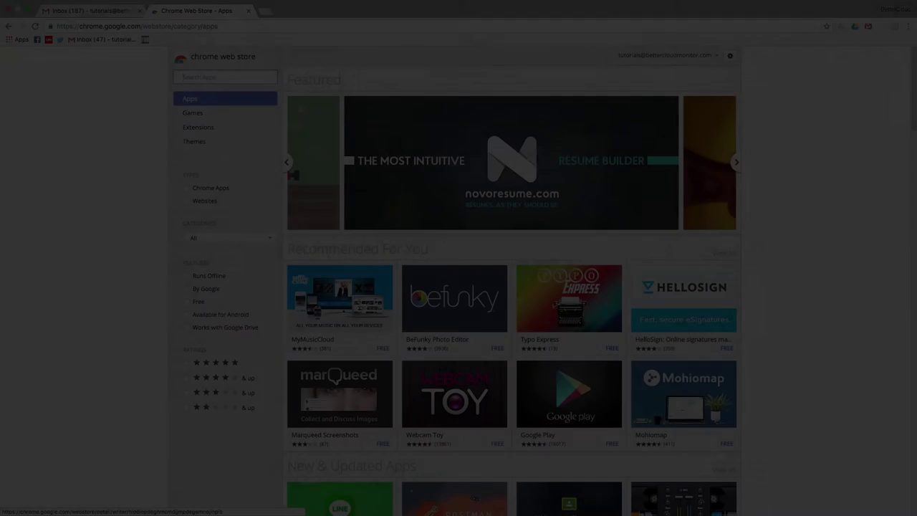
Search the store for litewrite and add the Litewrite app to Chrome, confirming the prompt
type("litewrite")
key("Return")
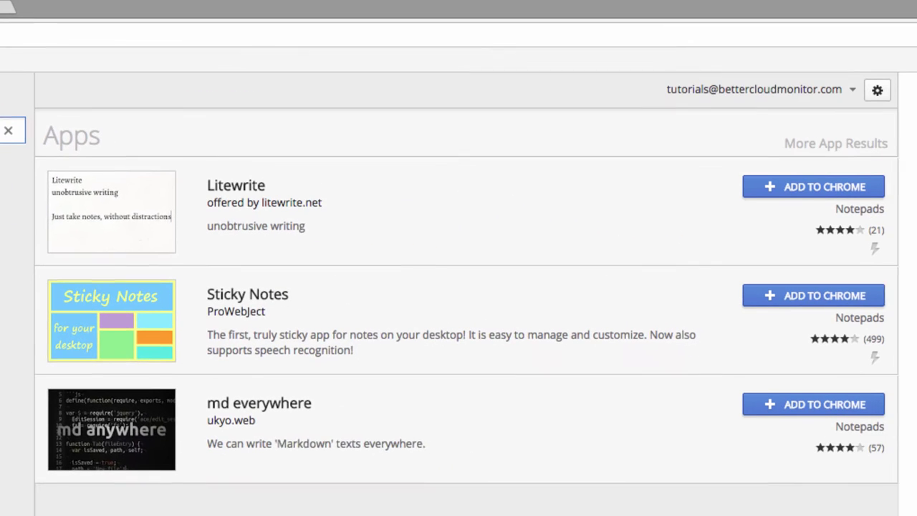
left_click(509, 190)
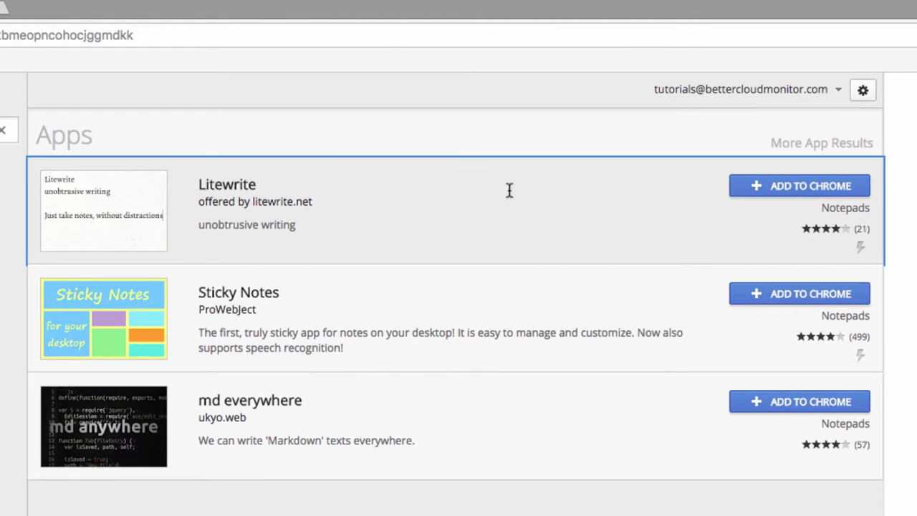
left_click(585, 243)
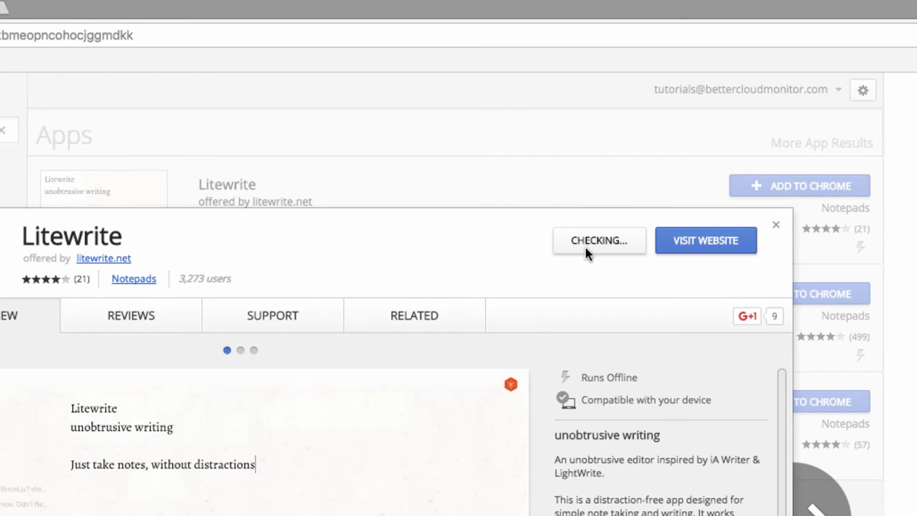
key("Return")
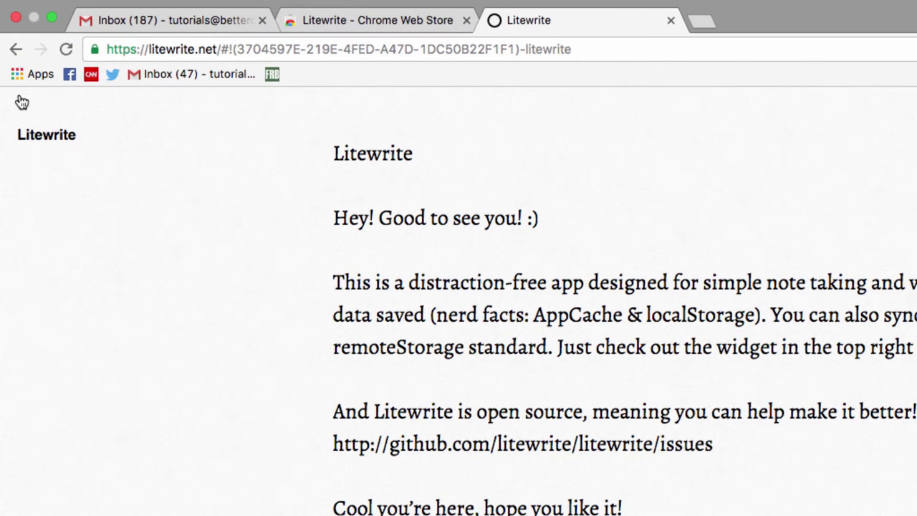
Create a new Litewrite note calling it more modern and minimalist than the retro Writer
left_click(21, 104)
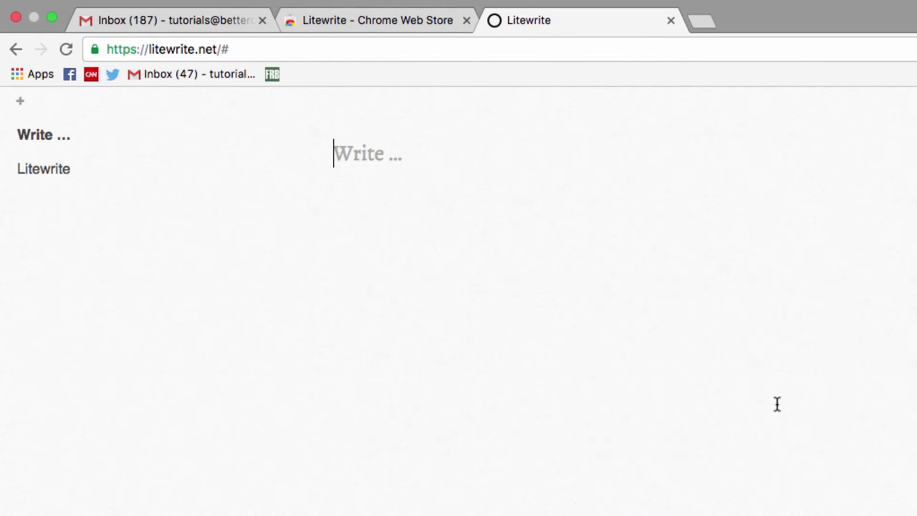
type("Litewri")
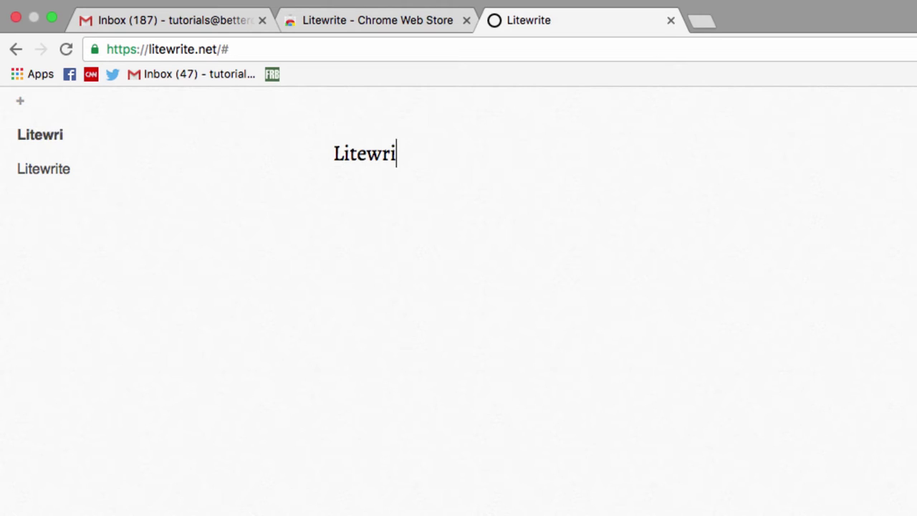
type("te is more o")
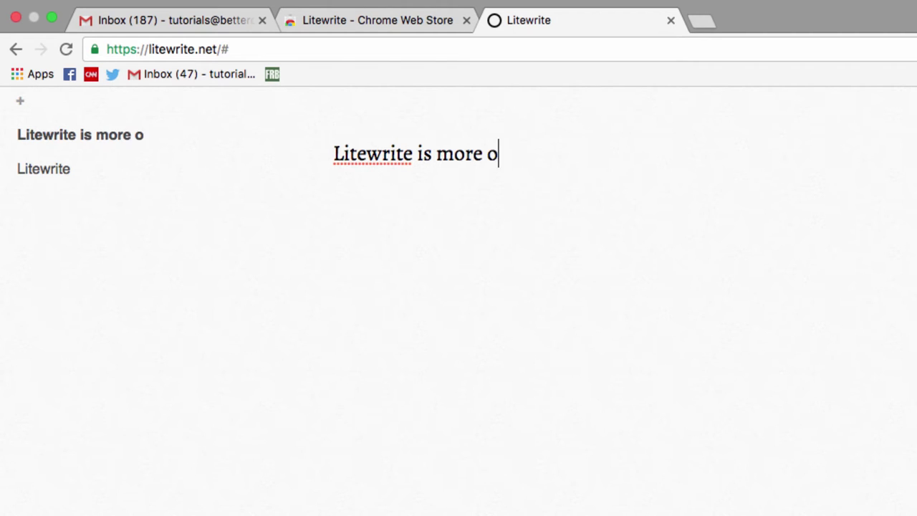
type("f note taking soft")
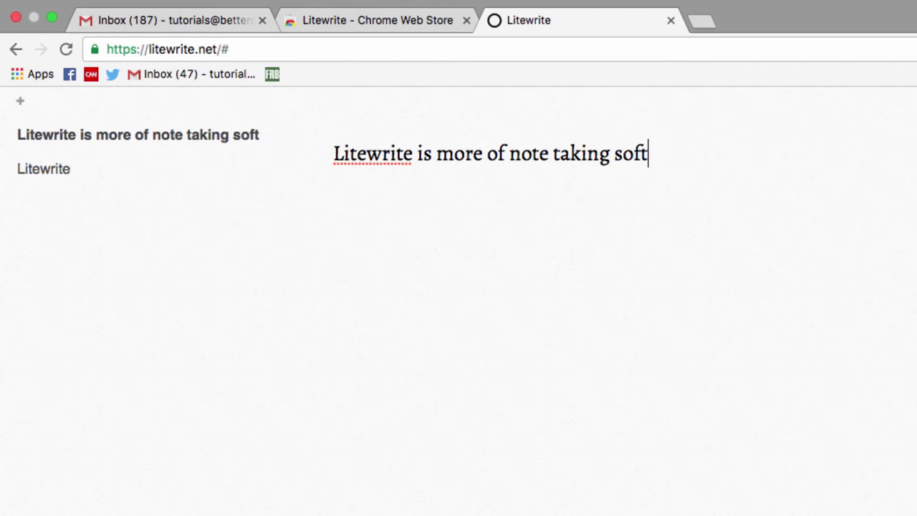
type("ware than anything else - but I re")
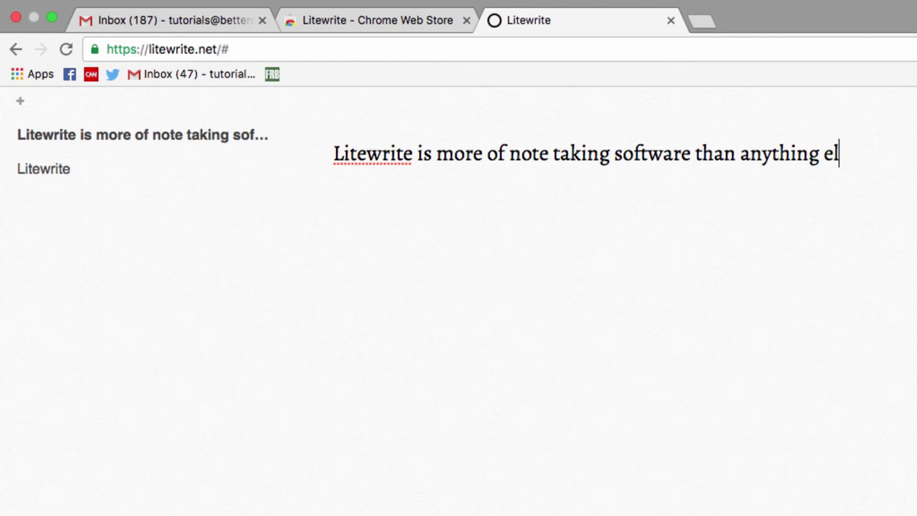
type("ally like its interface. It is much m")
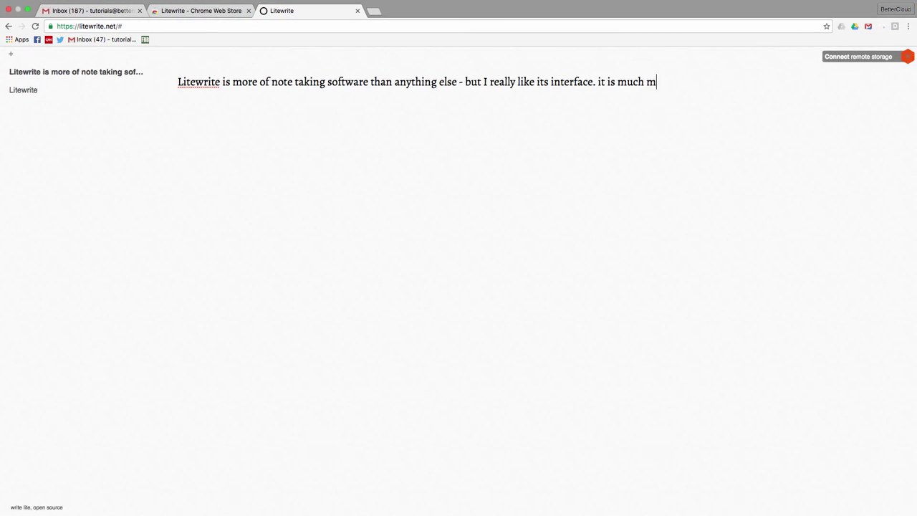
key("BackSpace")
key("BackSpace")
key("BackSpace")
key("BackSpace")
key("BackSpace")
key("BackSpace")
key("BackSpace")
key("BackSpace")
key("BackSpace")
key("BackSpace")
key("BackSpace")
type("t is much more more modern and minamlist than the")
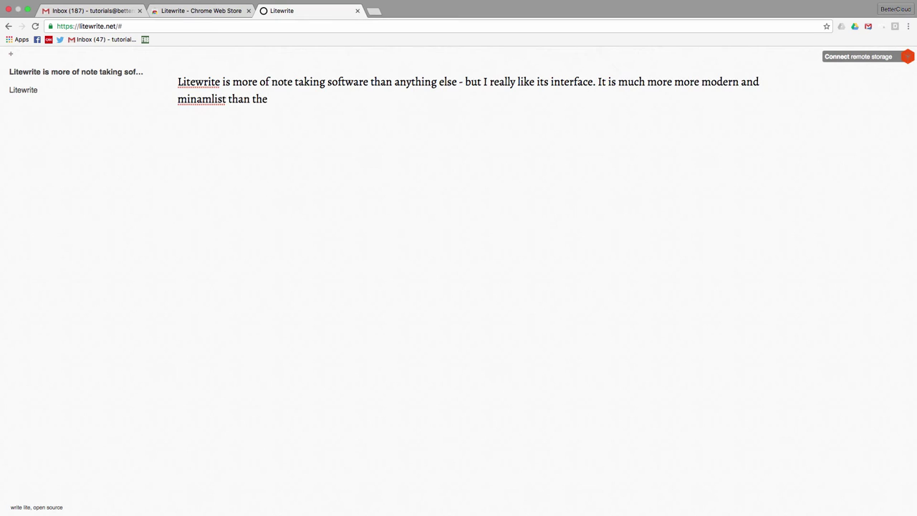
type("inimalist than the rather retro \"Wri")
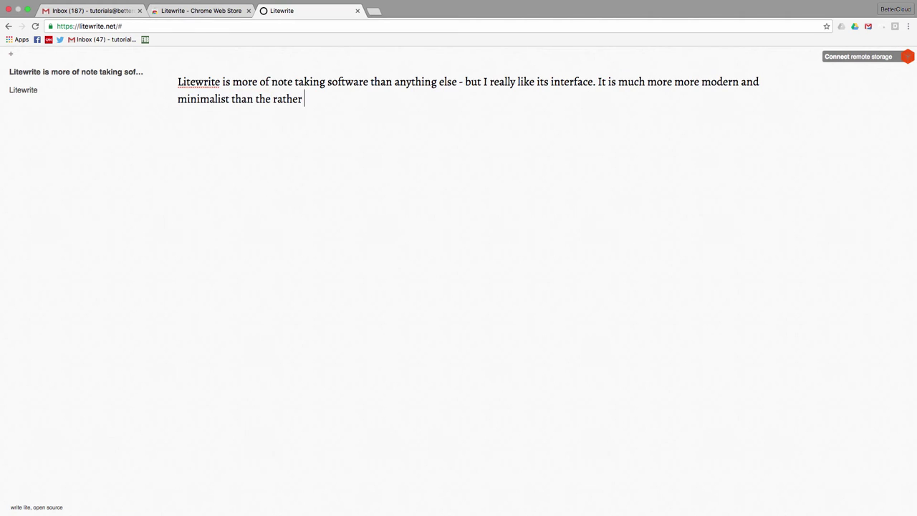
type("ter\", so it depends on what your taste is.")
key("Return")
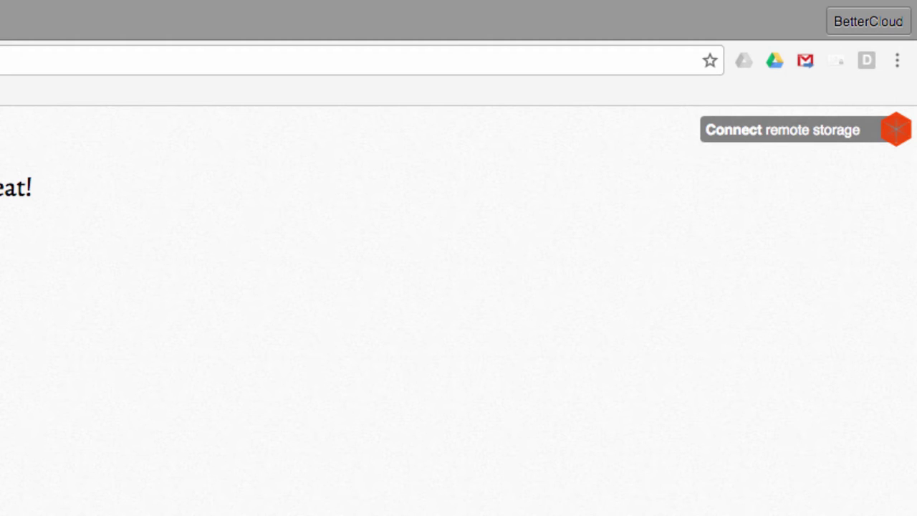
Expand the Connect remote storage panel and follow Learn more! to the remoteStorage.io site
left_click(841, 131)
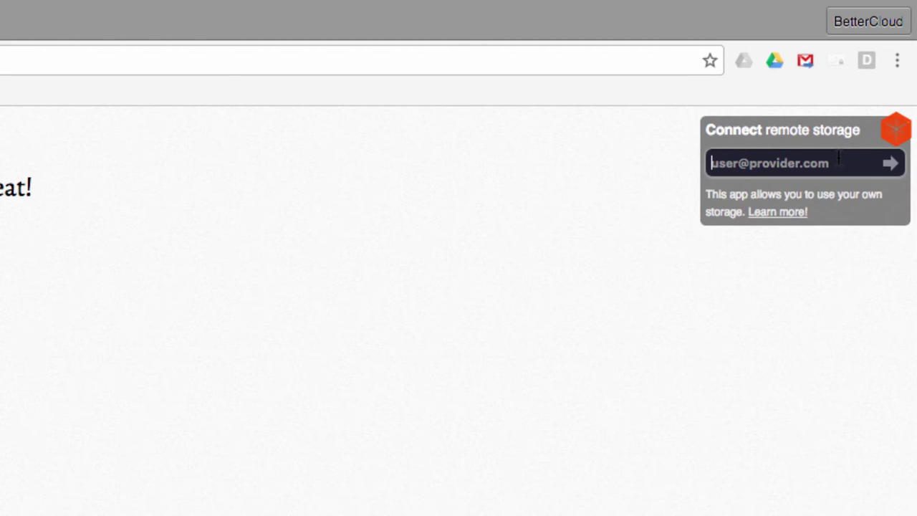
left_click(795, 212)
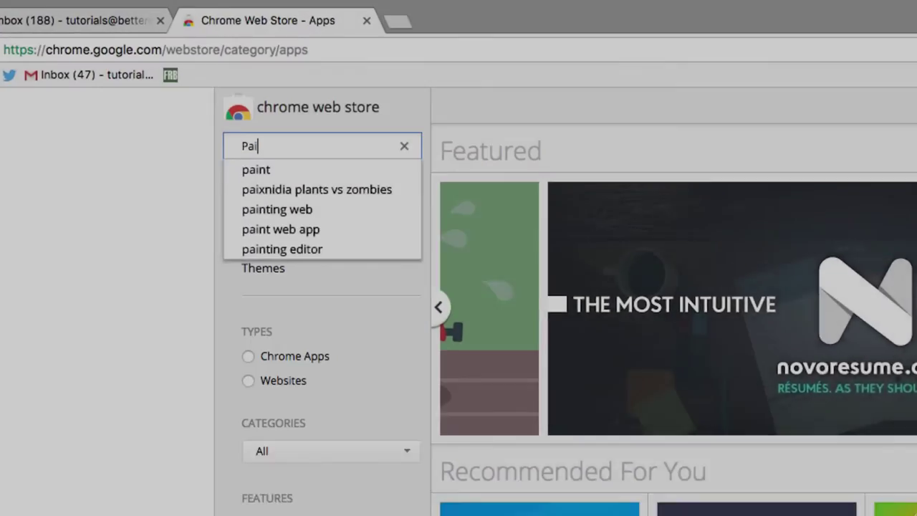
Correct the store search to Papier, add the Papier extension to Chrome, and open it from the toolbar
key("BackSpace")
type("pier")
key("Return")
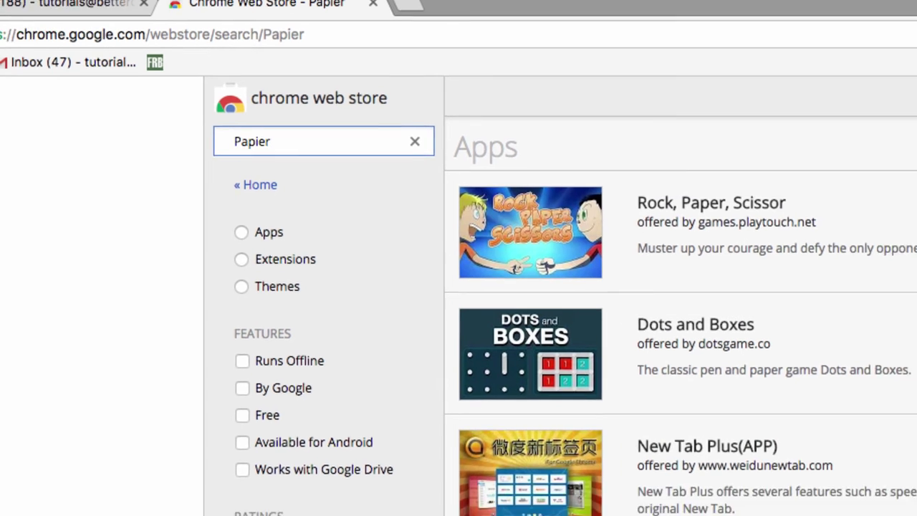
scroll(833, 311, "down", 5)
left_click(833, 311)
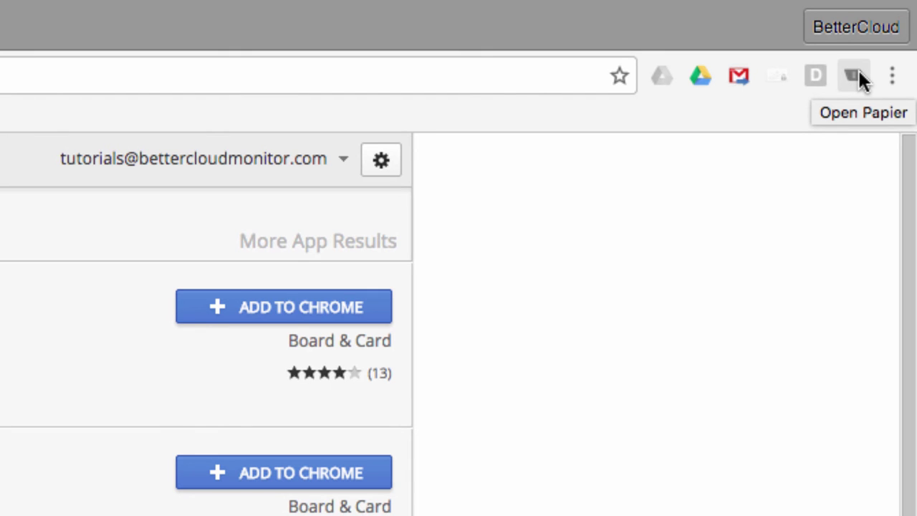
left_click(858, 69)
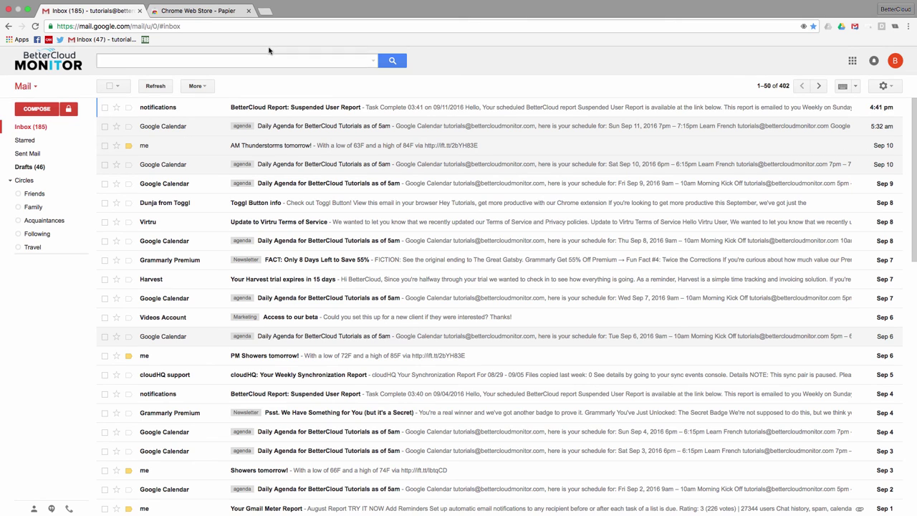
In a new Papier tab, write 'Now, I can take a note any time I open a new tab.' and close it
left_click(264, 12)
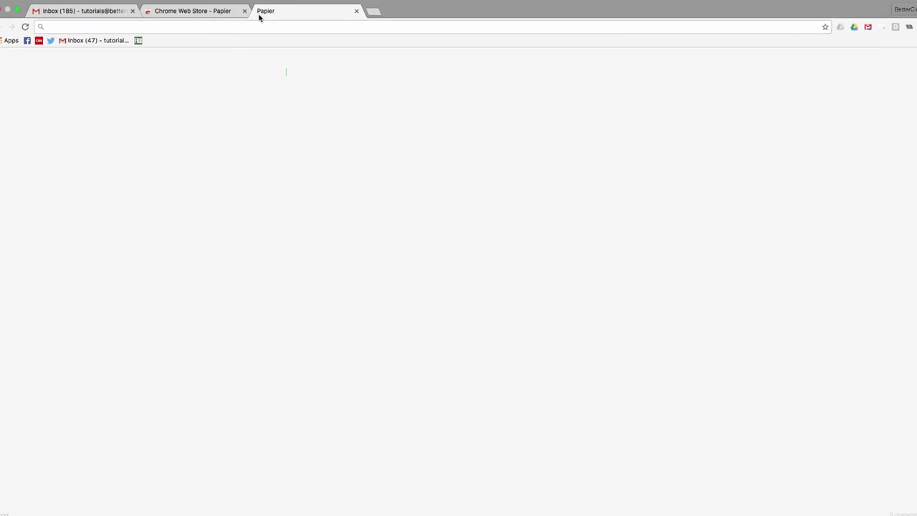
type("Now, I can take a note any time I open a new tab.")
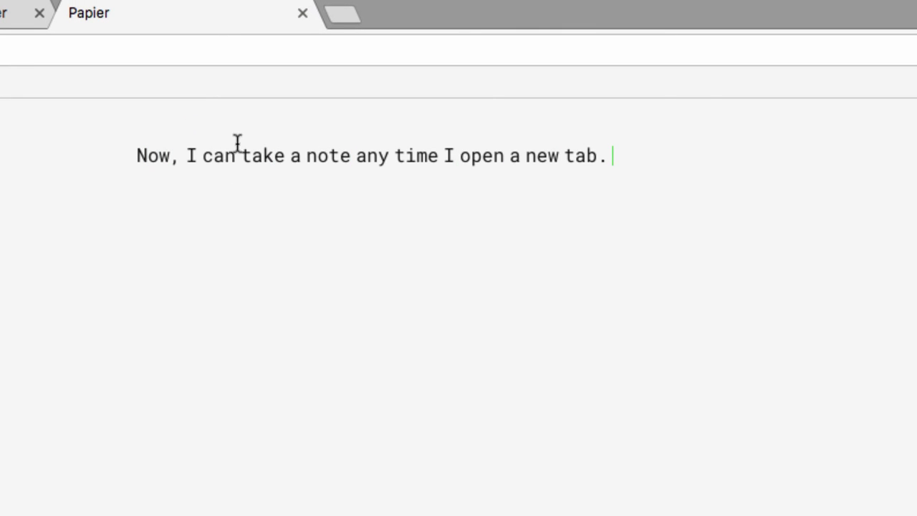
left_click(302, 13)
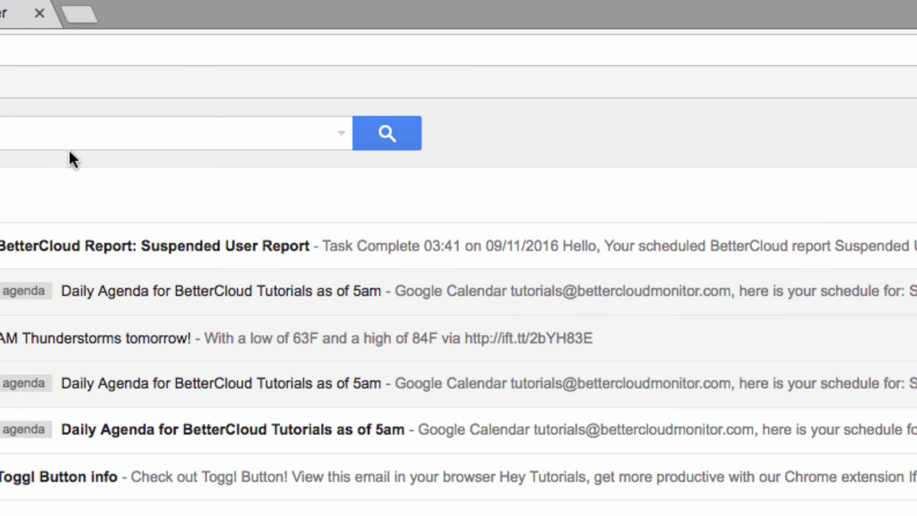
Reopen a new tab and add a paragraph about tracking important things during browsing sessions
left_click(74, 13)
left_click(608, 156)
key("Return")
key("Return")
type("This means that I can use this during my browsing sessions to track anything important that I want to reference later on.")
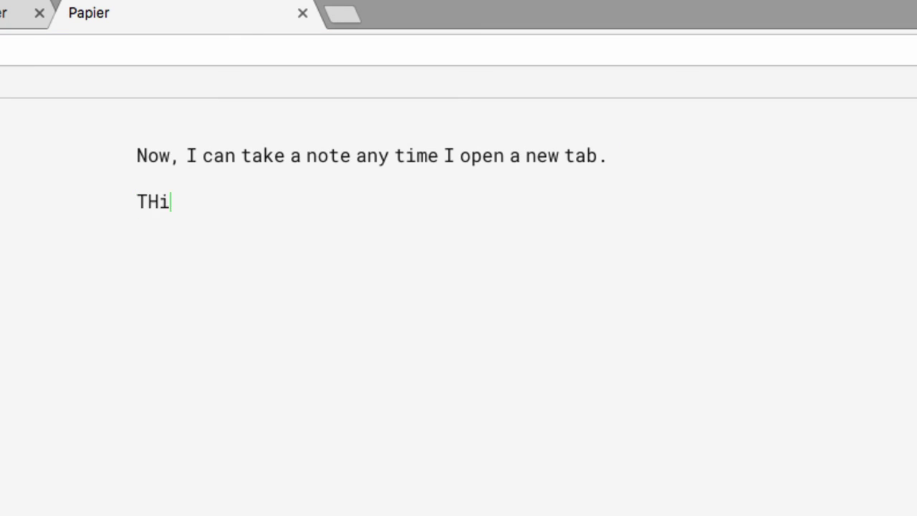